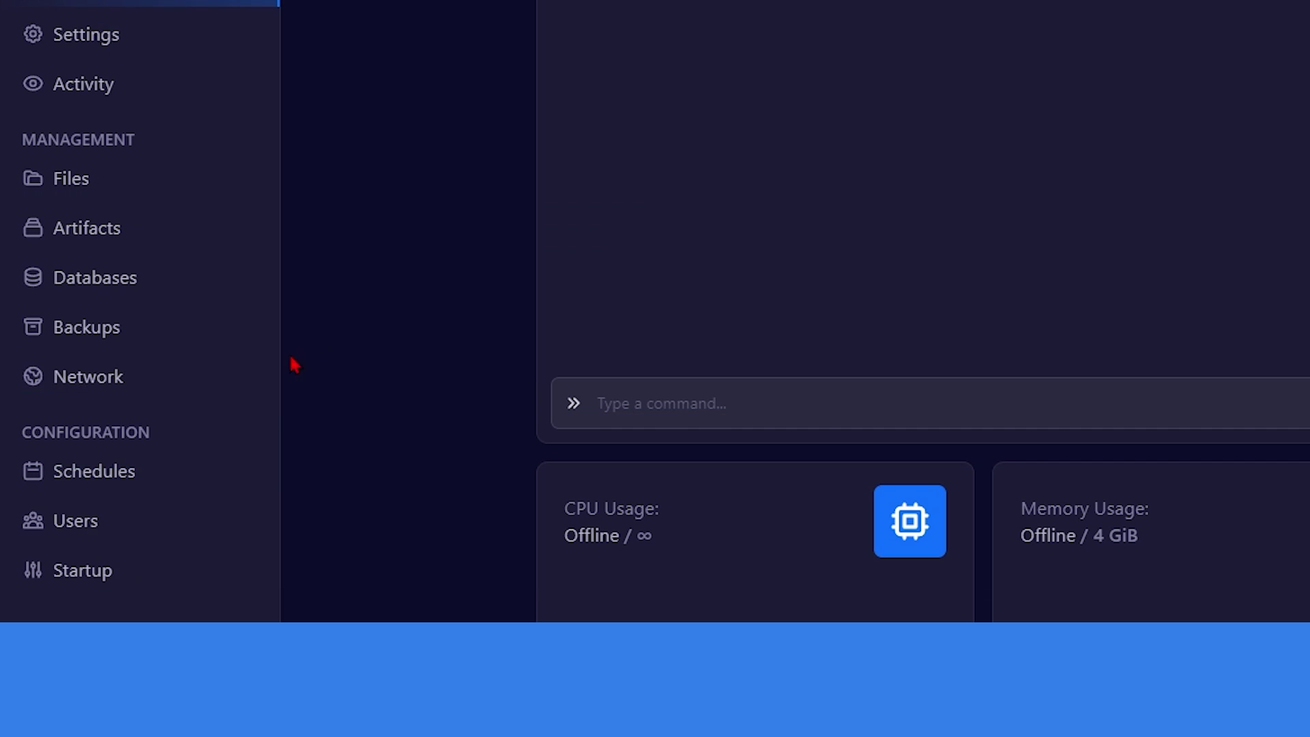
Create a second network allocation and select its port 50703.
click(181, 374)
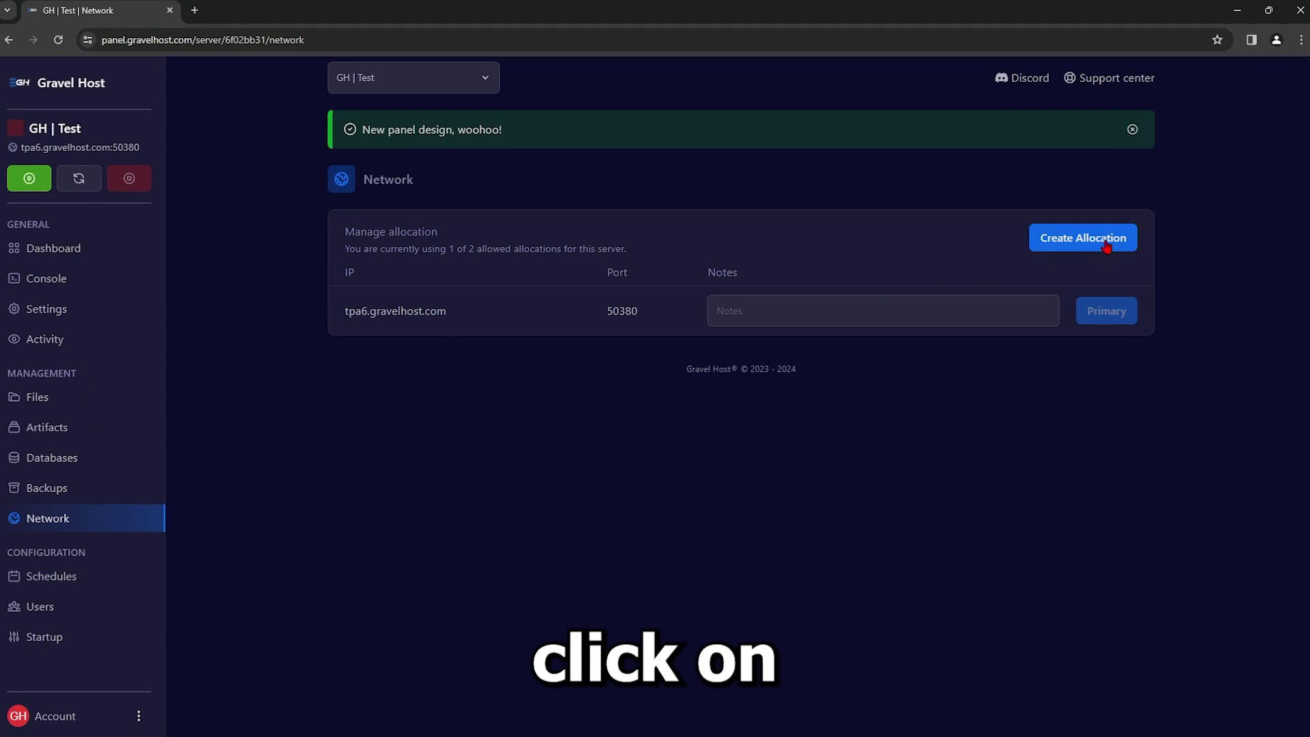
click(1106, 246)
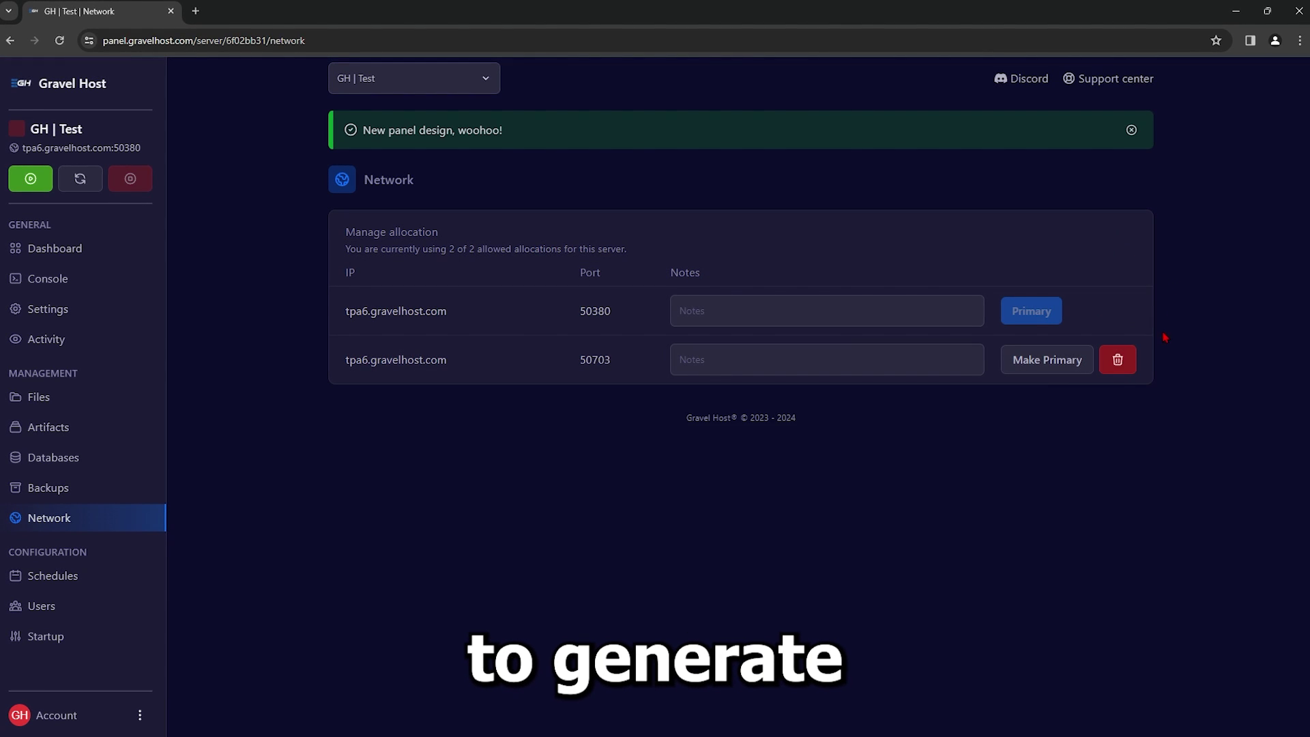
double_click(603, 359)
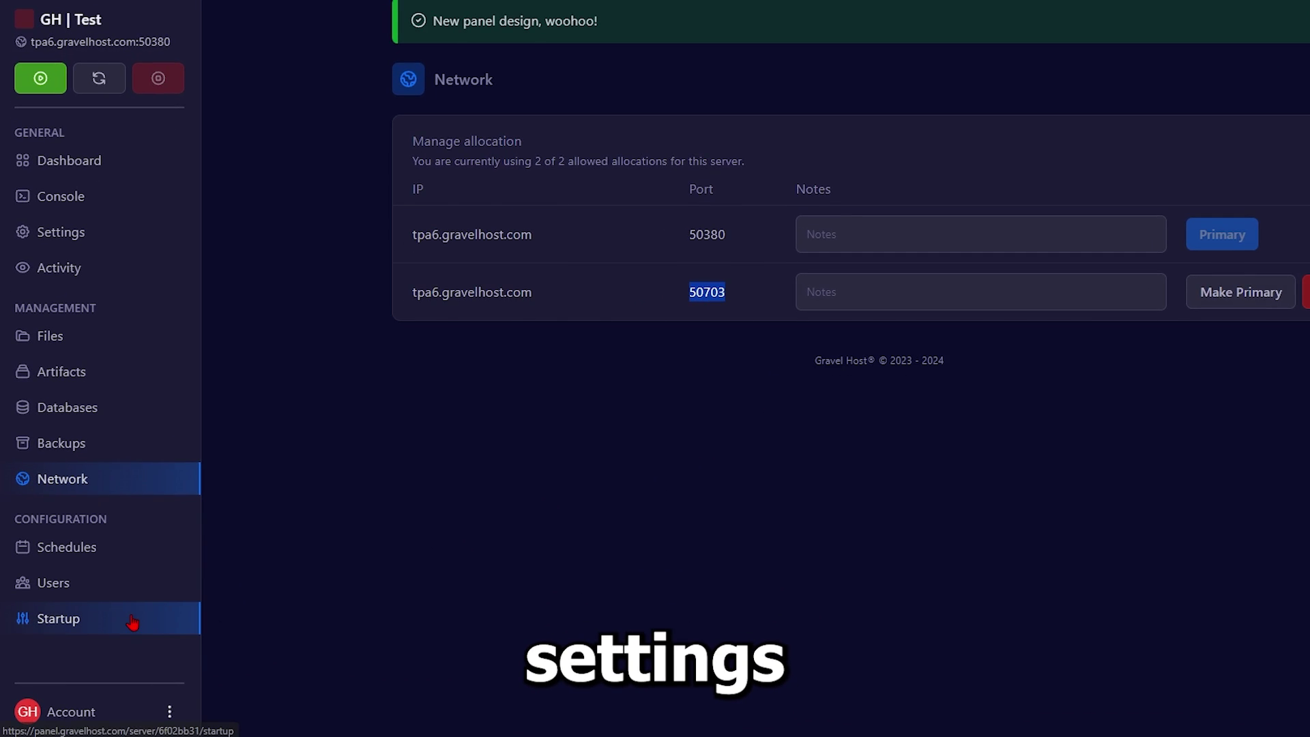
On the Startup page, enter 50703 as TXADMIN PORT and change ENABLE TXADMIN from 0 to 1.
click(117, 633)
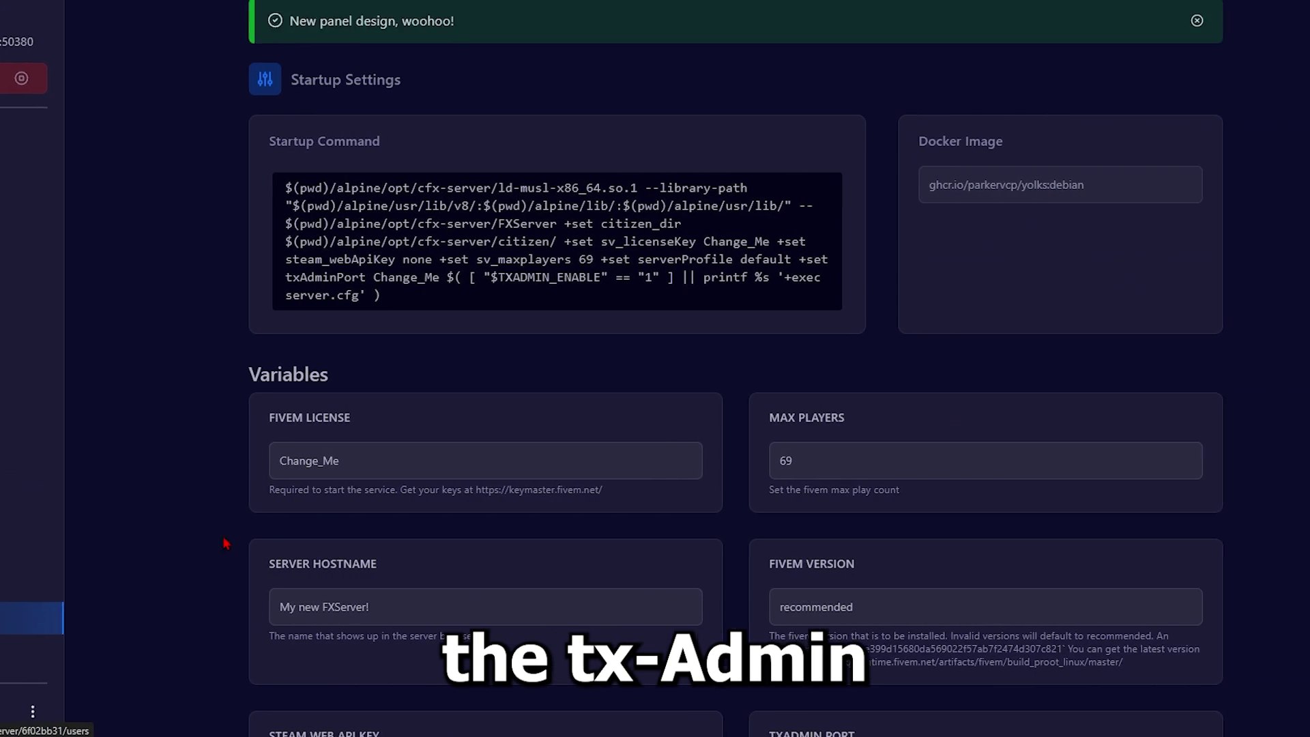
scroll(225, 542, down, 5)
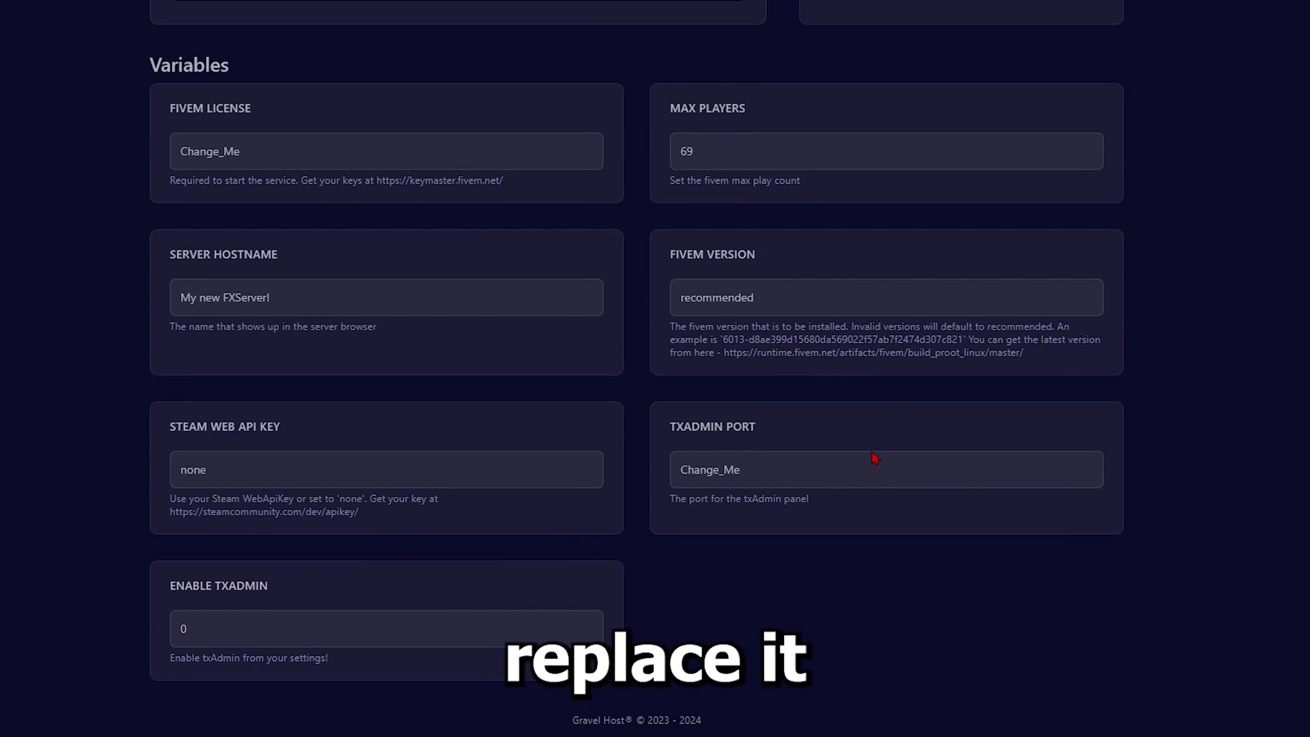
drag(873, 457, 703, 477)
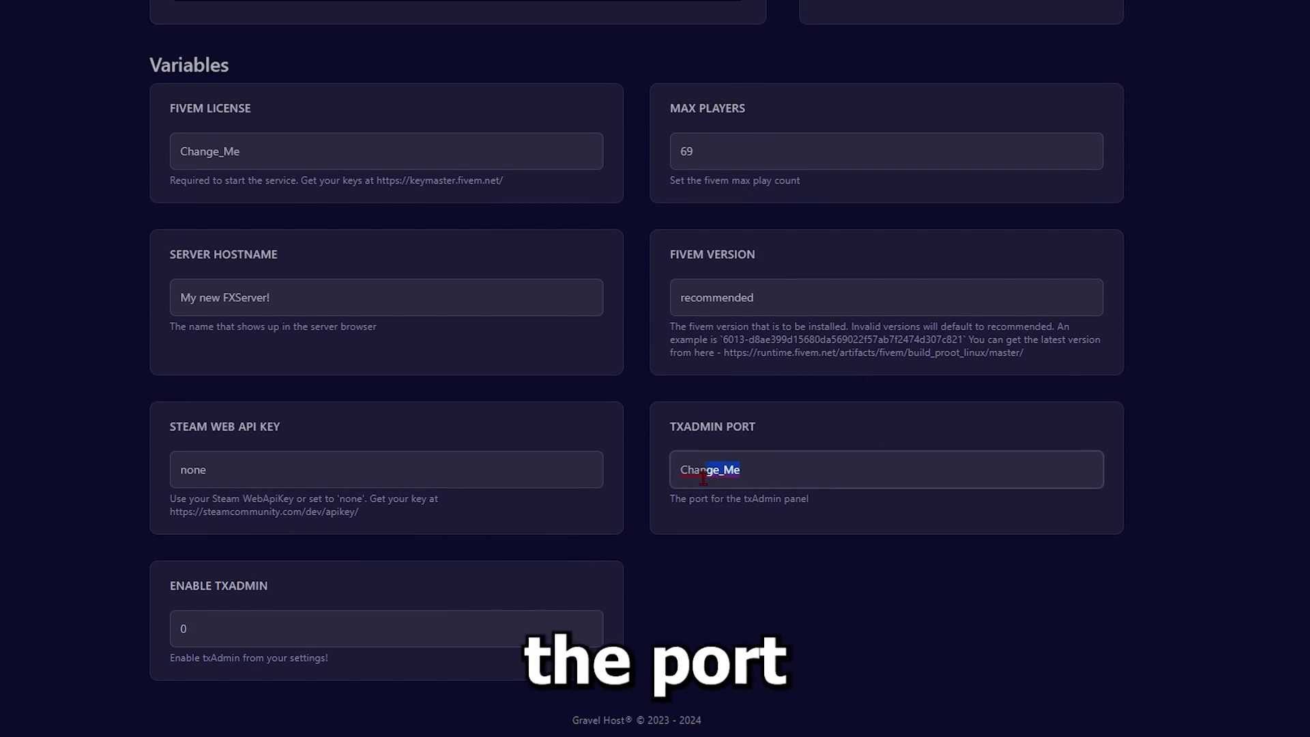
drag(772, 450, 661, 435)
click(684, 447)
click(265, 626)
key(BackSpace)
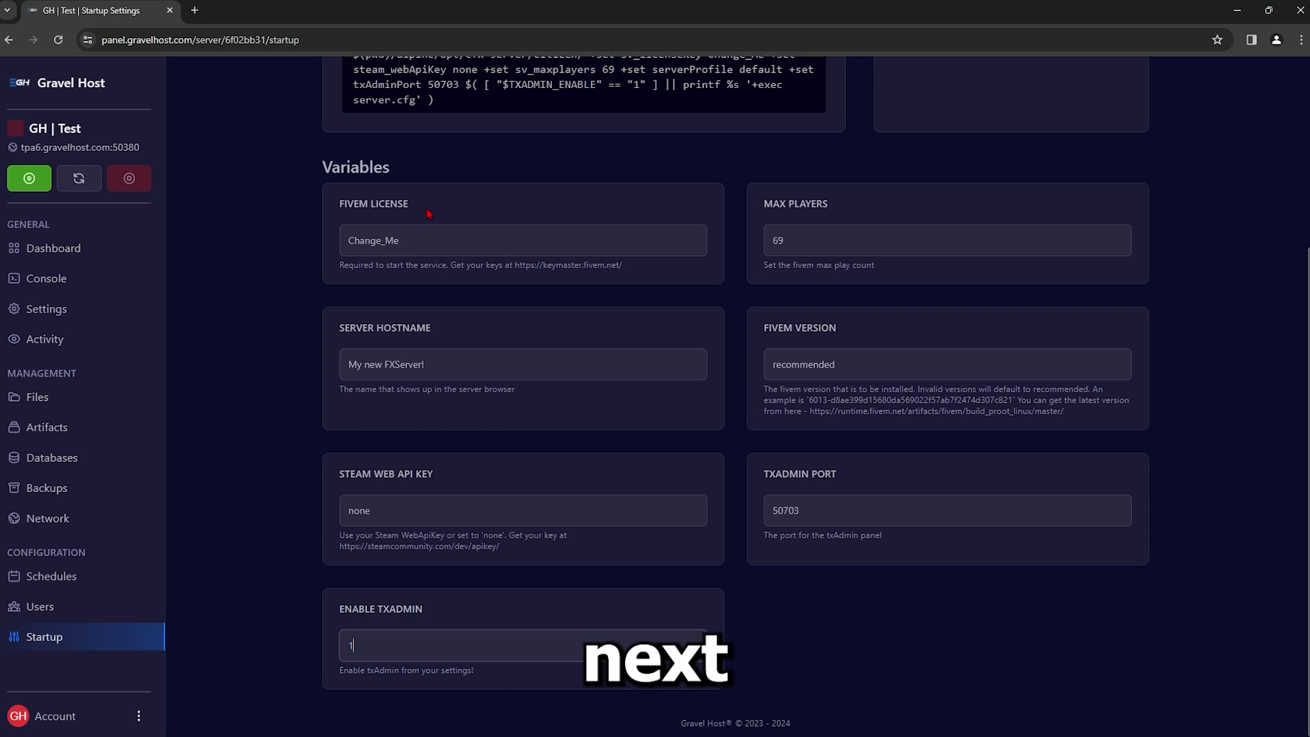
drag(273, 117, 166, 107)
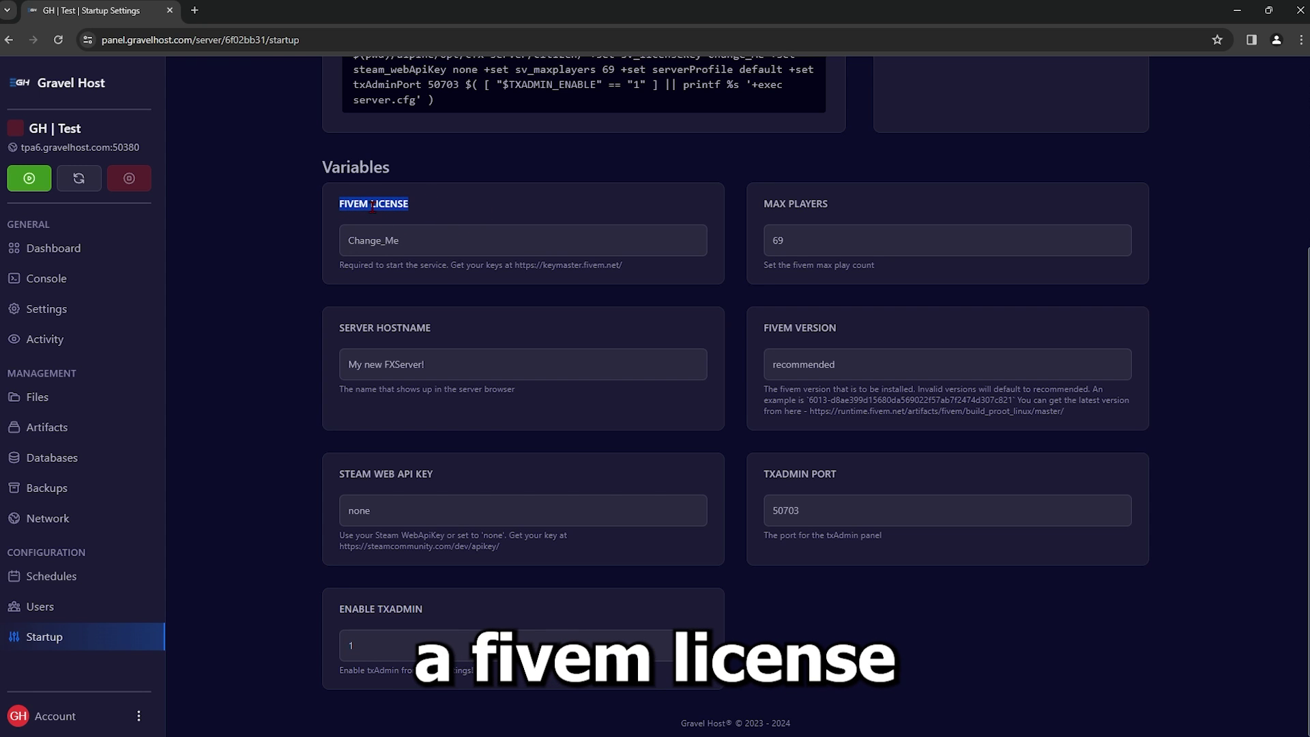
Sign in to Cfx.re Keymaster and begin registering a new server.
click(539, 264)
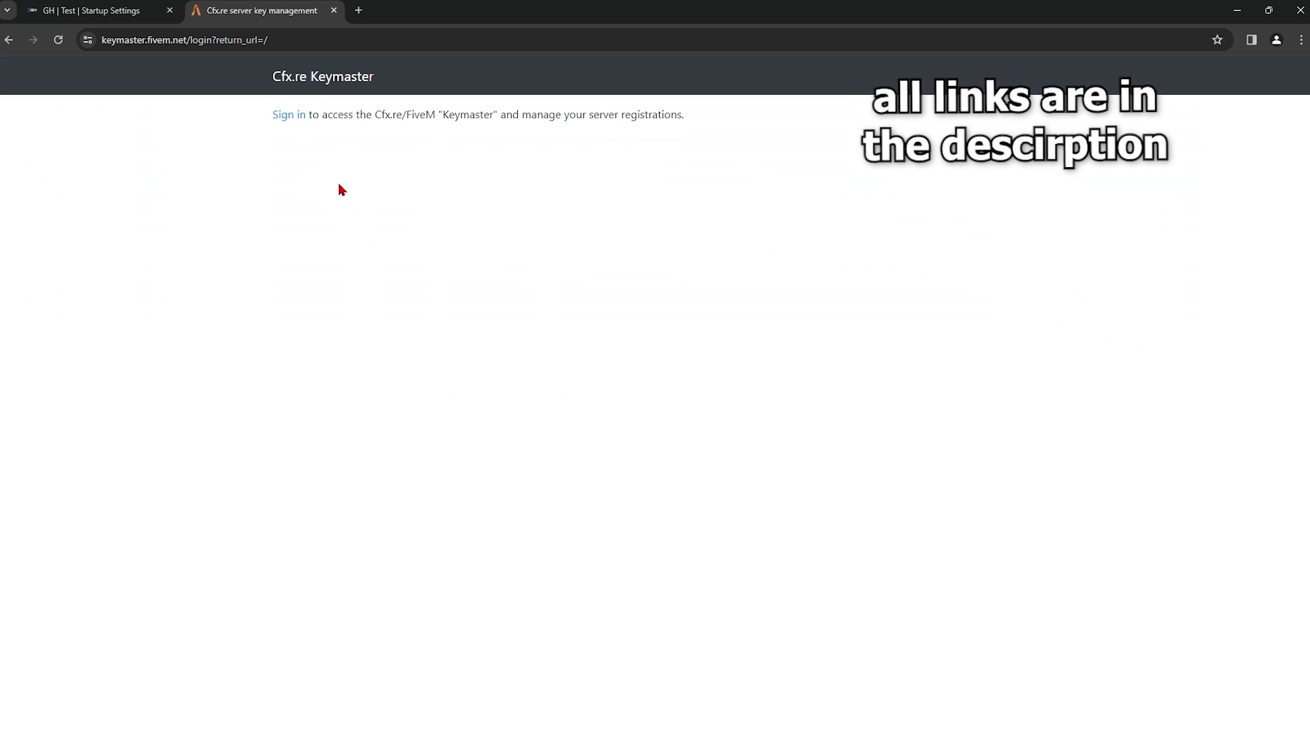
click(280, 116)
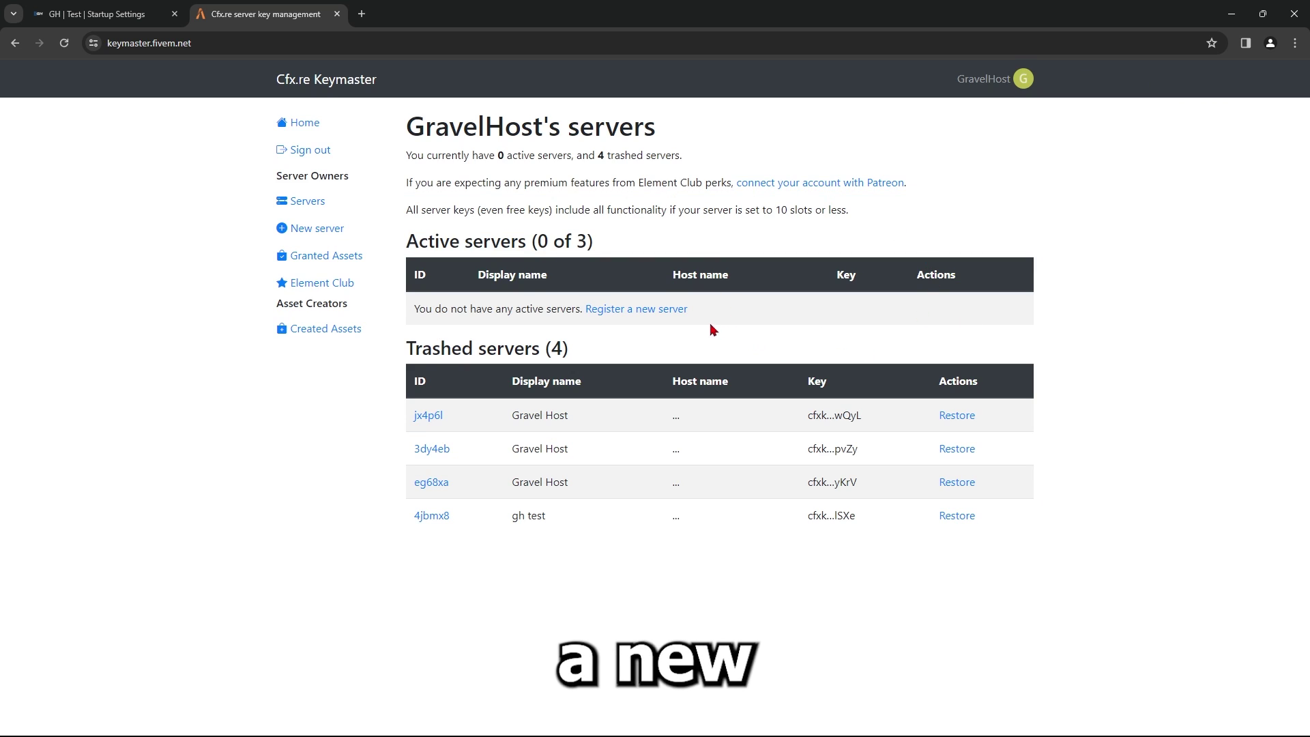
click(661, 310)
Enter the server's name and IP, choose VPS as type, fill the provider, and generate the key.
click(508, 144)
click(509, 218)
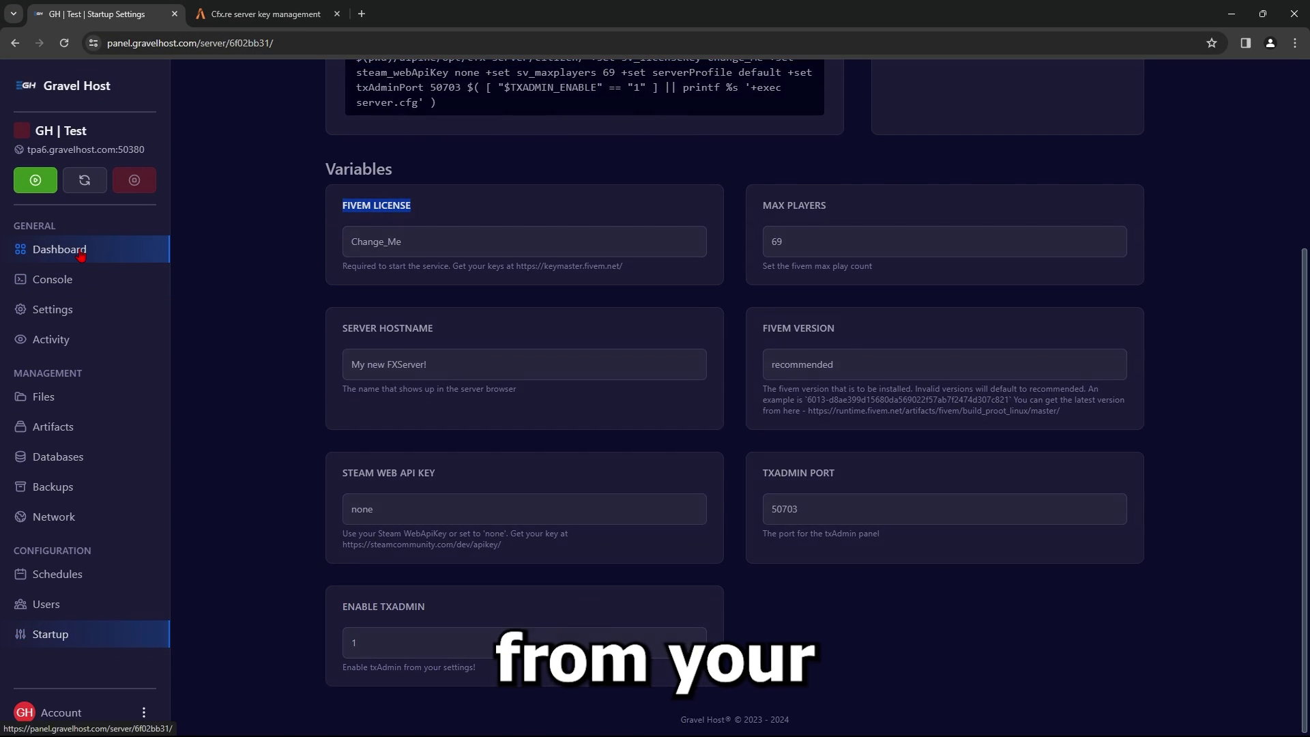
click(80, 254)
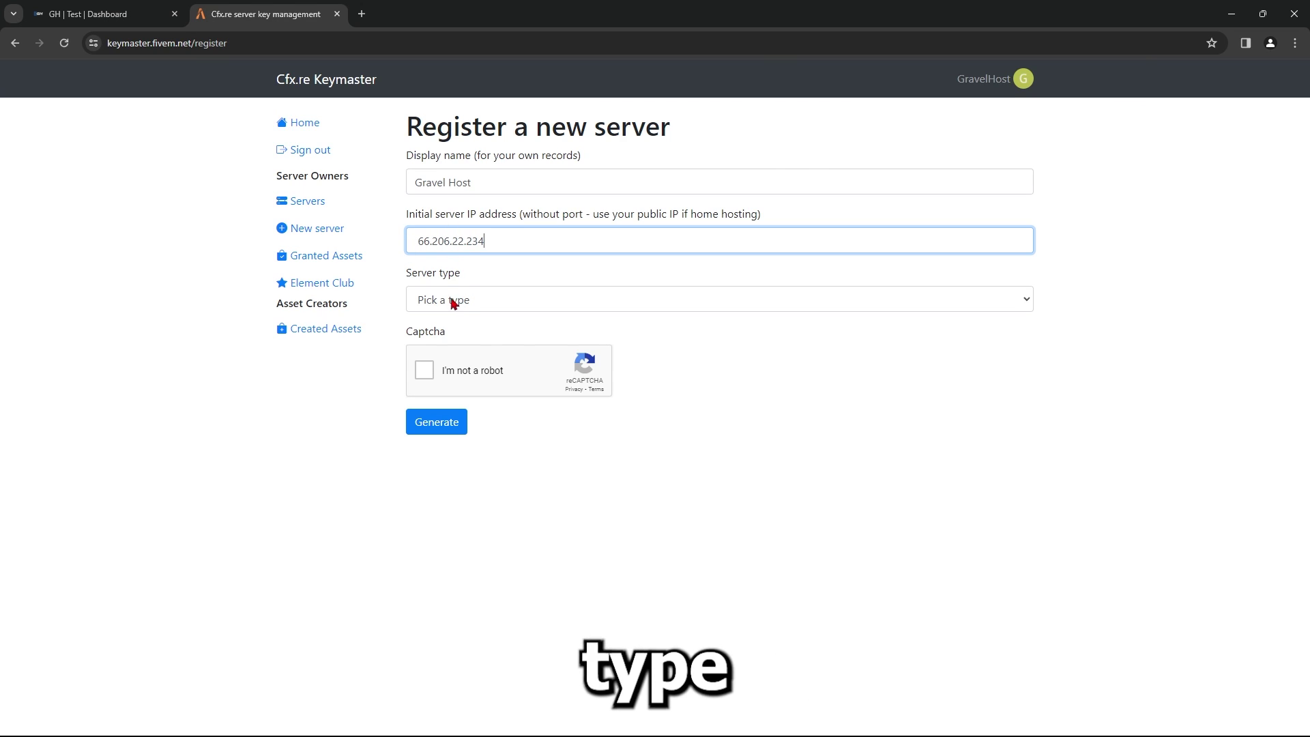
click(454, 303)
click(450, 345)
click(450, 353)
text(Home)
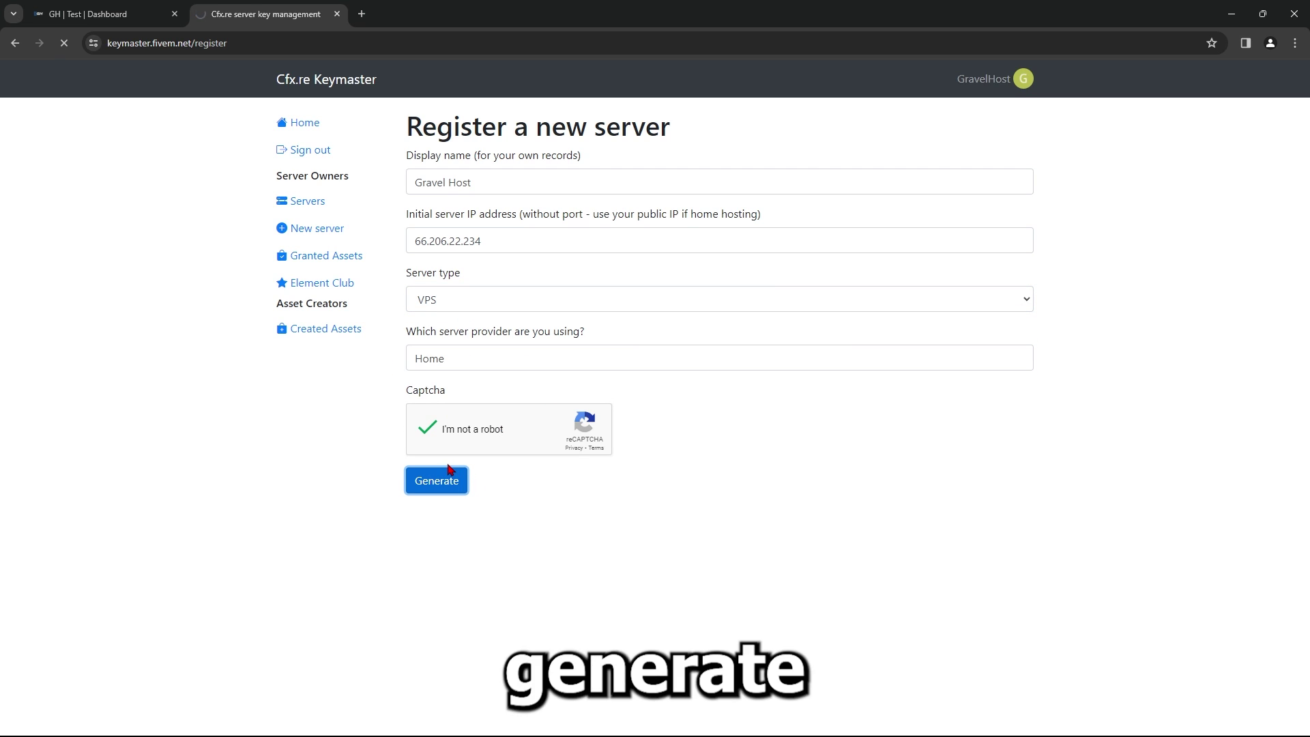
click(451, 478)
Paste the generated license key over the placeholder FIVEM LICENSE value.
mouse_move(598, 352)
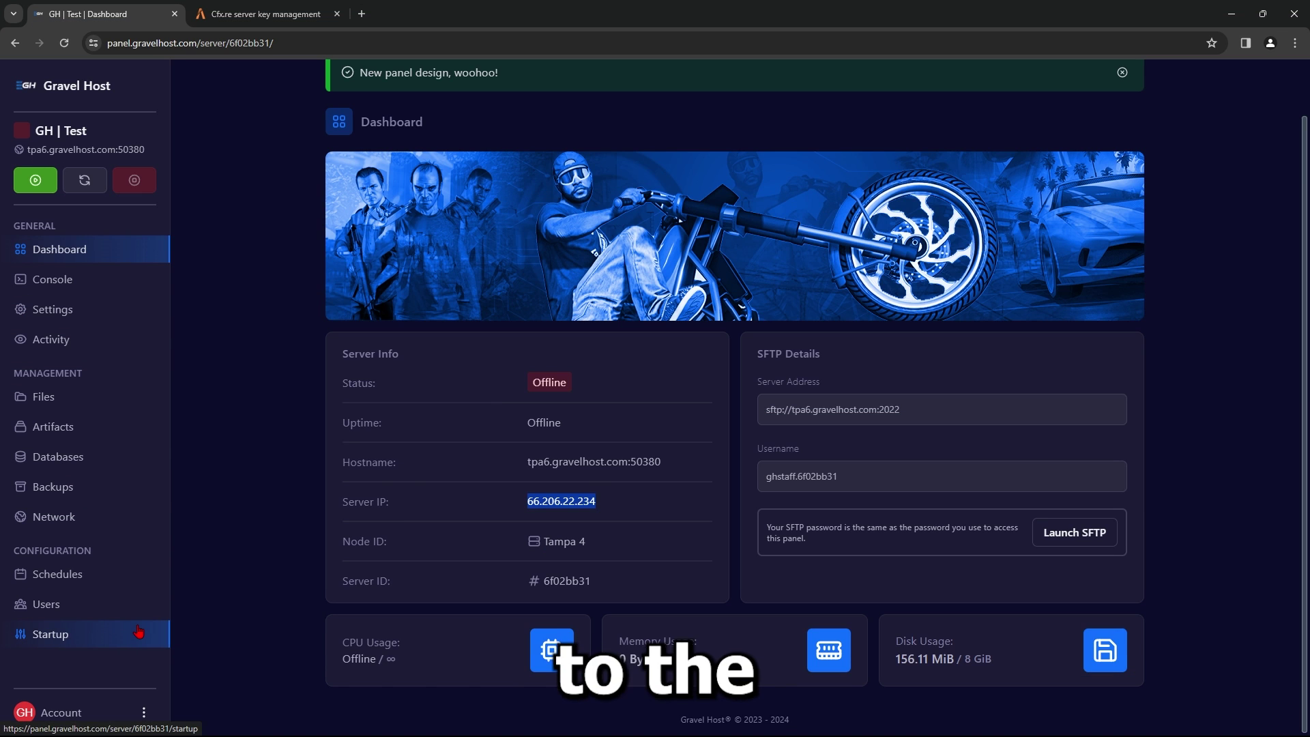
click(51, 633)
scroll(439, 650, down, 3)
double_click(419, 233)
key(ctrl+v)
Start the server from the Console page.
drag(432, 200, 337, 215)
click(53, 279)
click(34, 180)
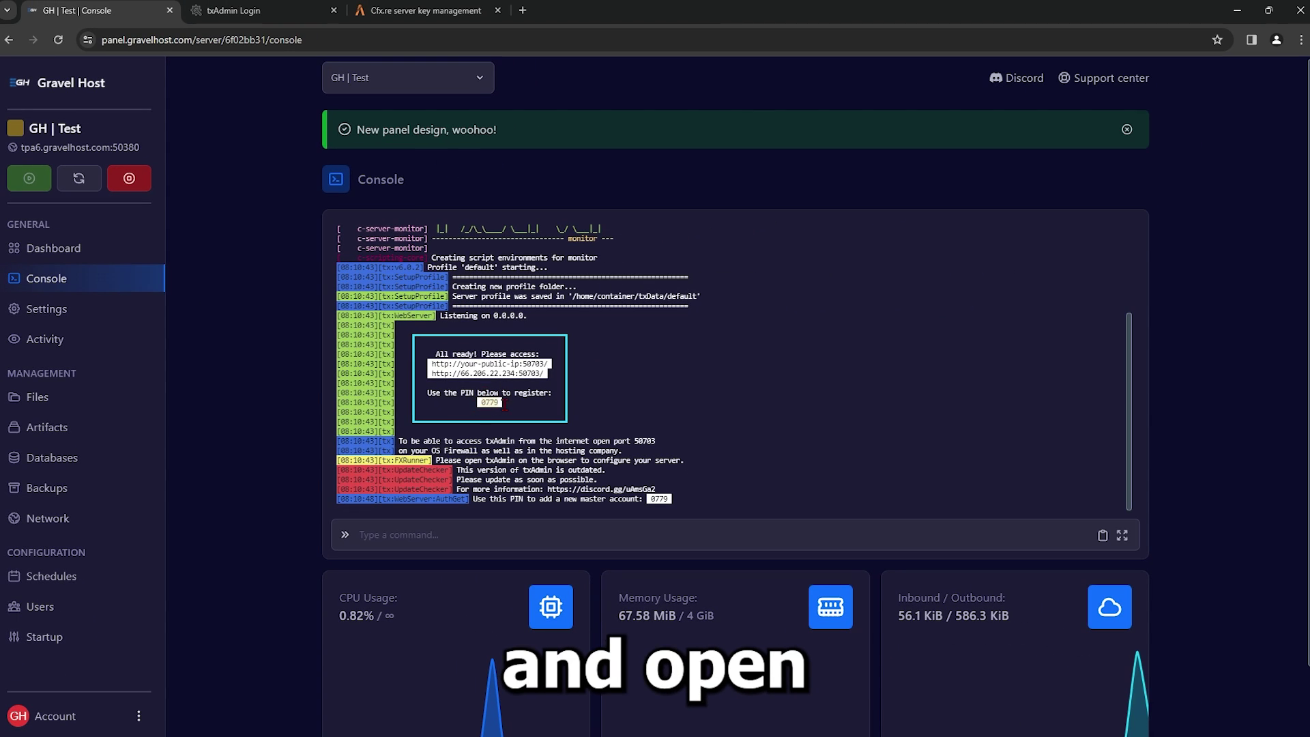
Link the Cfx.re account to txAdmin and create the master account.
click(266, 12)
click(687, 348)
click(654, 456)
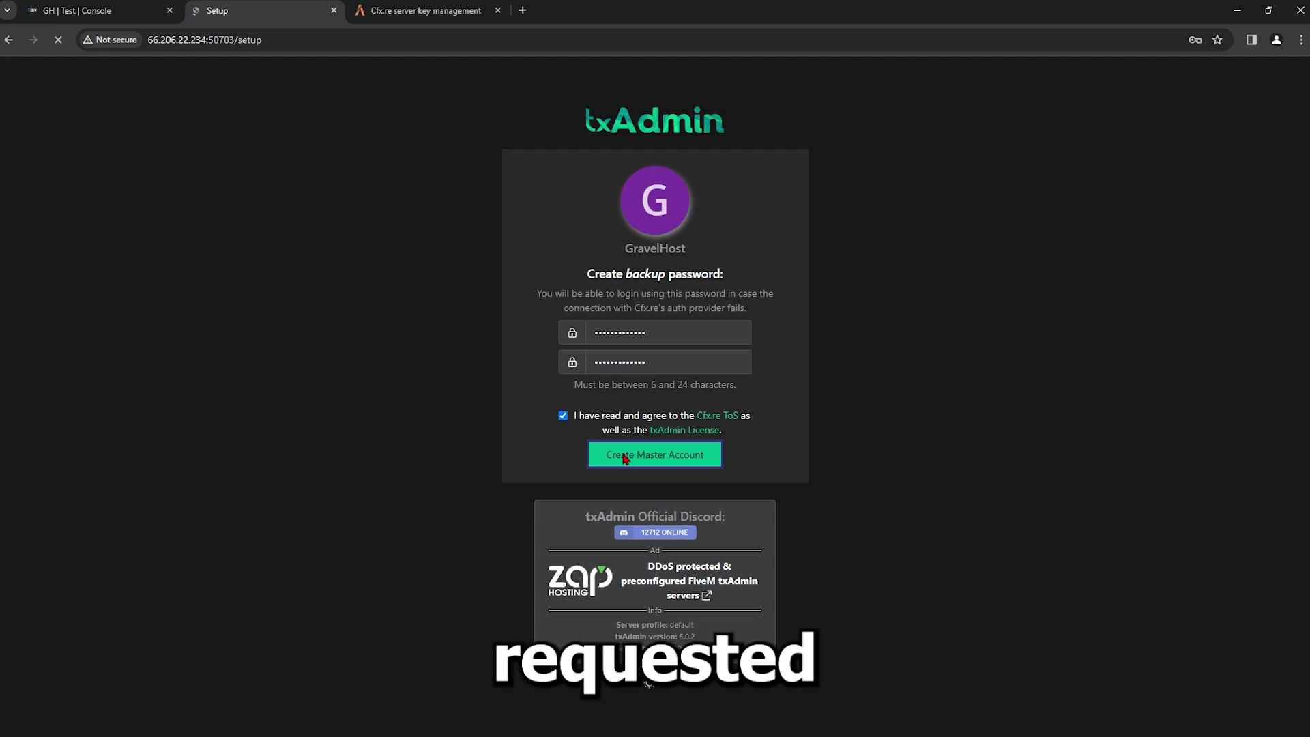
click(623, 457)
click(1194, 251)
click(495, 252)
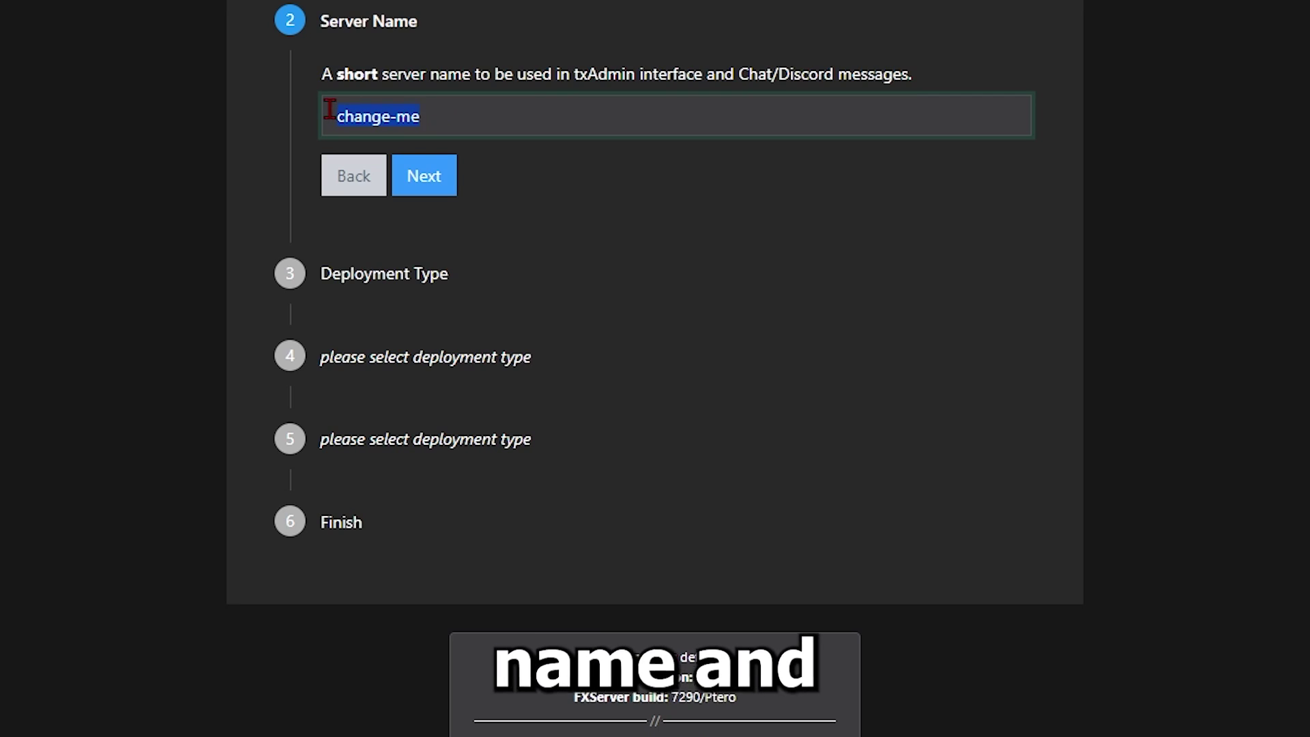
Name the server 'Gravel Host' and choose the QBCore Framework popular recipe.
text(Gravel Host)
click(422, 183)
click(476, 203)
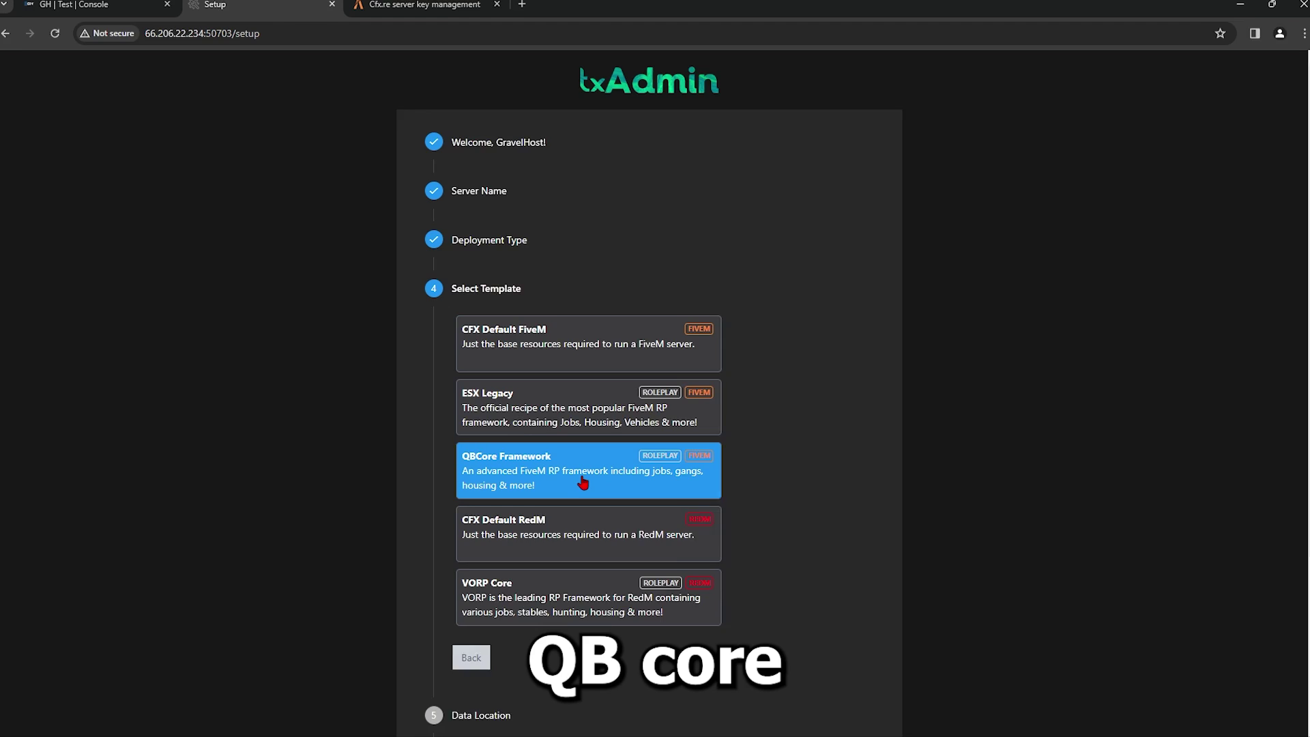
click(533, 355)
Save the default data location to complete the txAdmin setup wizard.
click(521, 477)
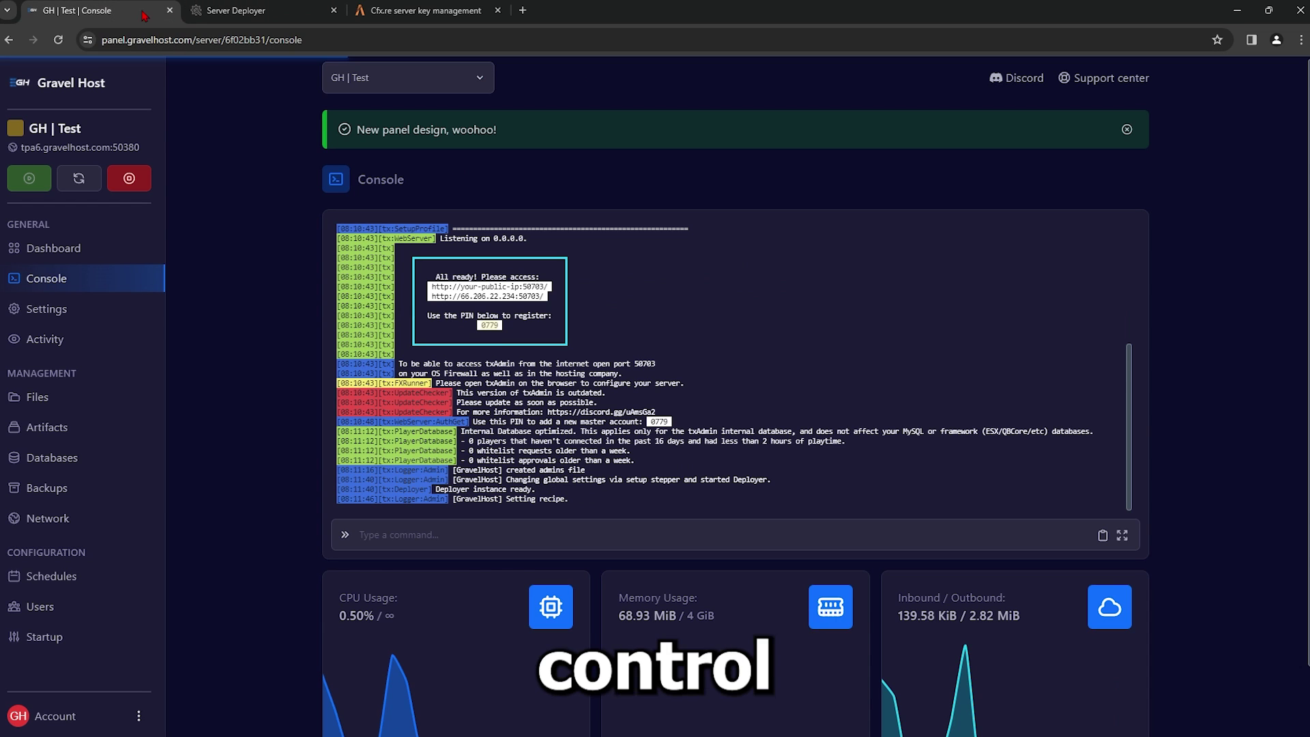
Create a new panel database and put its host mysql.gravelhost.com into the deployer's host field.
click(133, 468)
click(1087, 252)
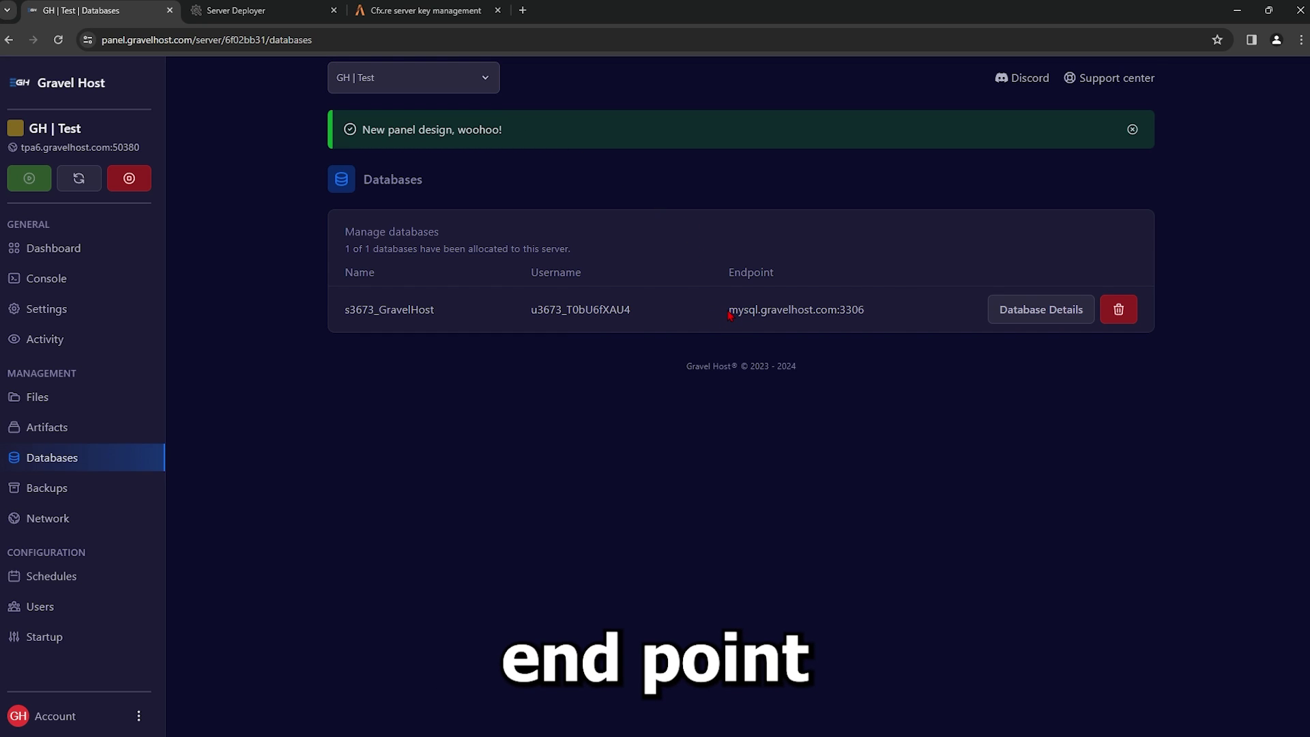
drag(728, 309, 798, 315)
key(ctrl+c)
click(235, 10)
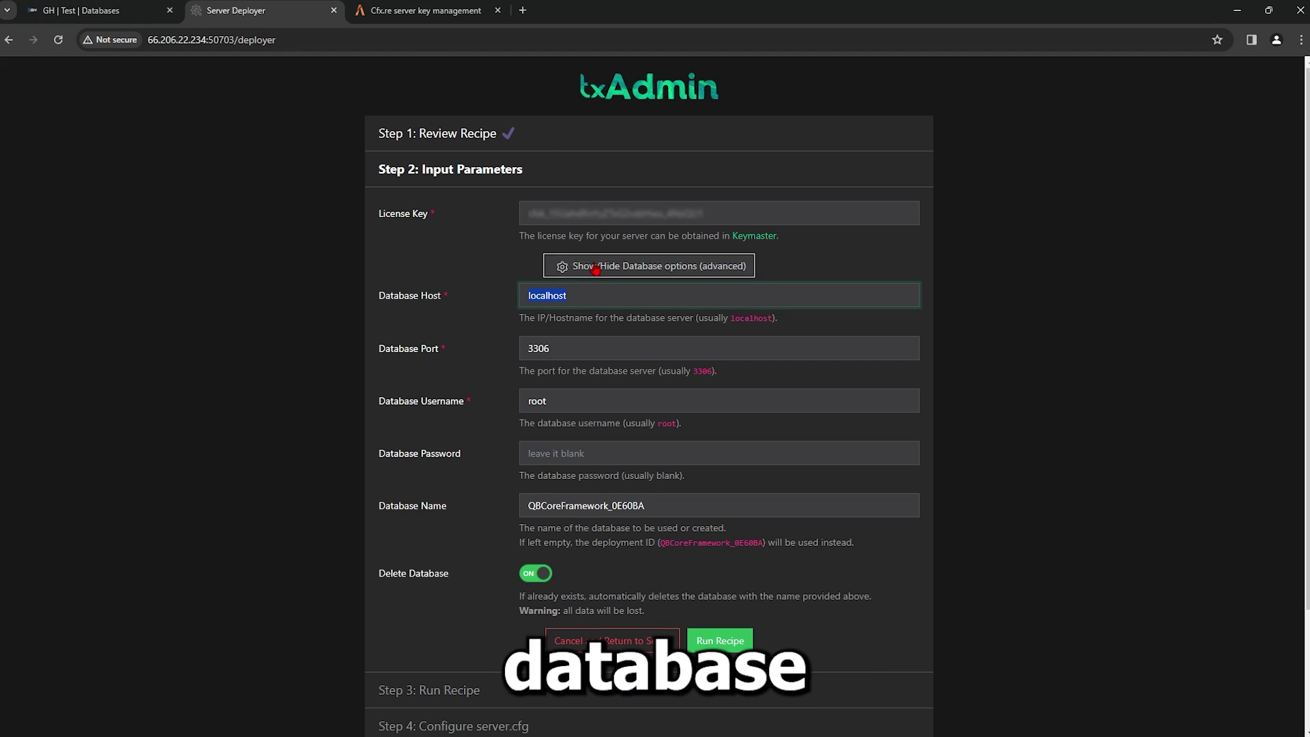
triple_click(605, 296)
key(ctrl+v)
click(615, 354)
Copy the panel database's username into the deployer's username field.
click(80, 10)
drag(635, 316, 529, 311)
key(ctrl+c)
click(247, 4)
click(614, 401)
Copy the panel database's password into the deployer's password field.
key(ctrl+shift+Tab)
click(1008, 311)
drag(485, 483, 345, 479)
key(ctrl+c)
key(ctrl+Tab)
click(527, 454)
key(ctrl+v)
Set database name s3673_GravelHost, enable Delete Database, and run the QBCore recipe.
drag(677, 503, 580, 509)
key(ctrl+shift+Tab)
drag(436, 310, 345, 317)
key(ctrl+c)
key(ctrl+Tab)
key(ctrl+v)
click(535, 575)
click(739, 643)
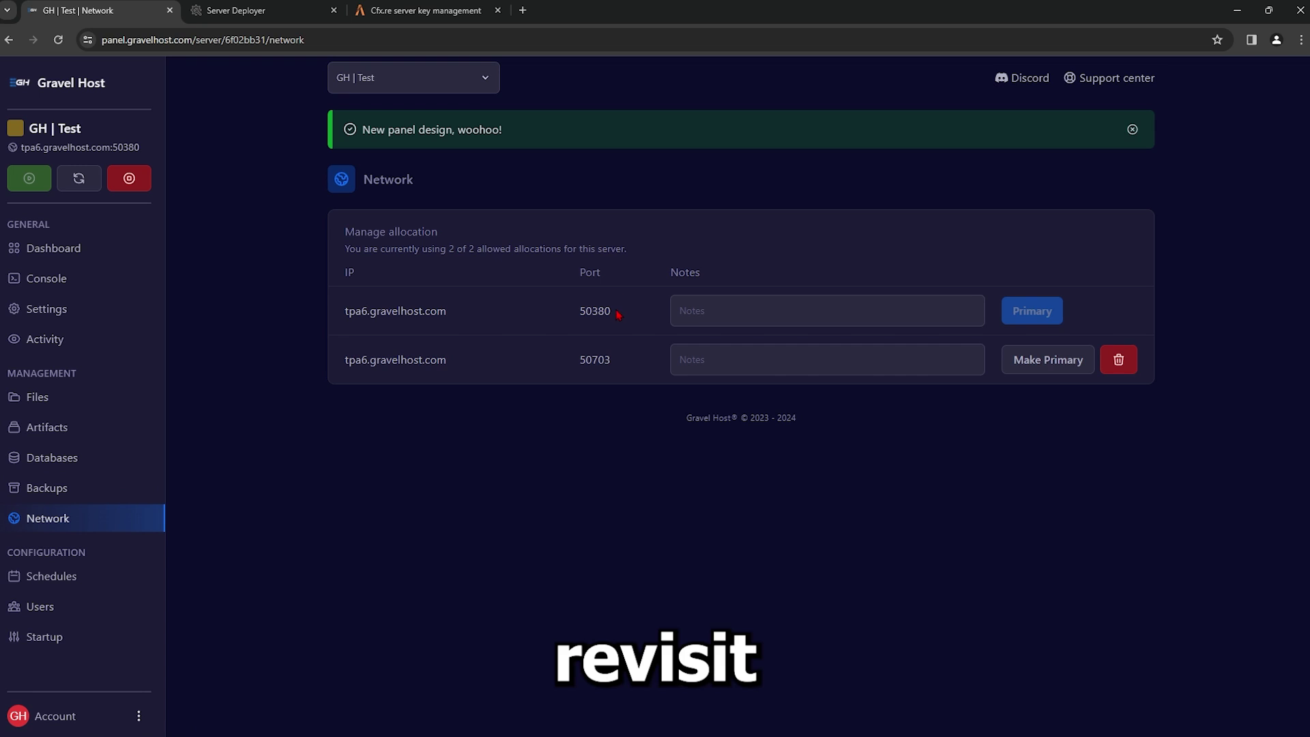
click(262, 16)
Scroll to the end of the server.cfg editor and choose Save & Run Server.
scroll(648, 484, down, 9)
scroll(657, 486, down, 7)
click(720, 549)
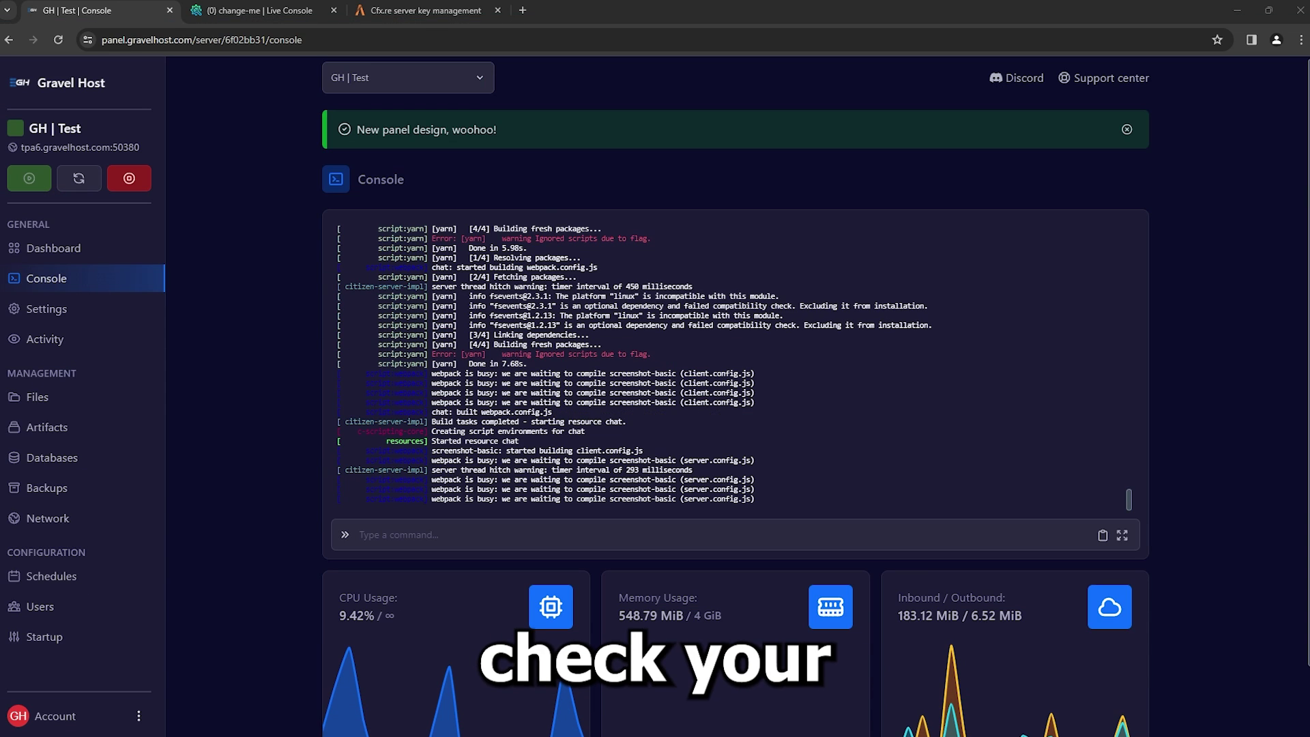